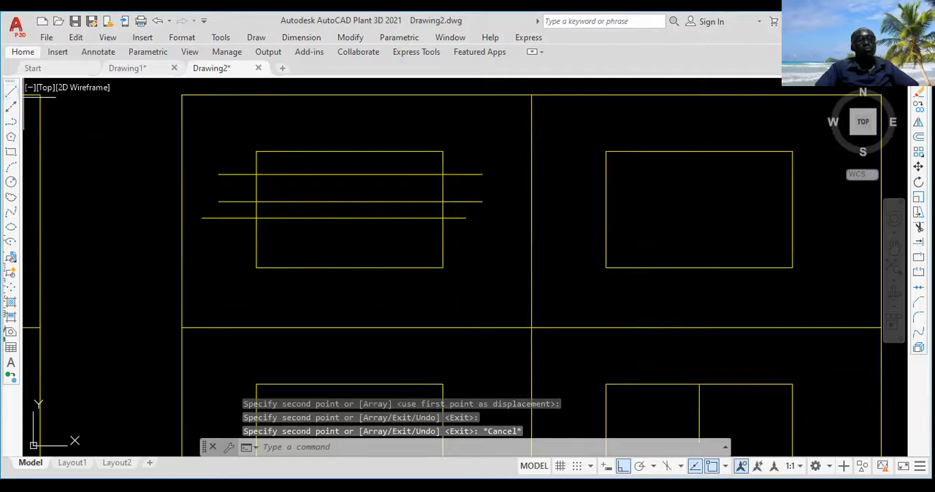
Draw a horizontal line across the upper-left inner rectangle, below the three existing lines, extending past both its sides
click(11, 92)
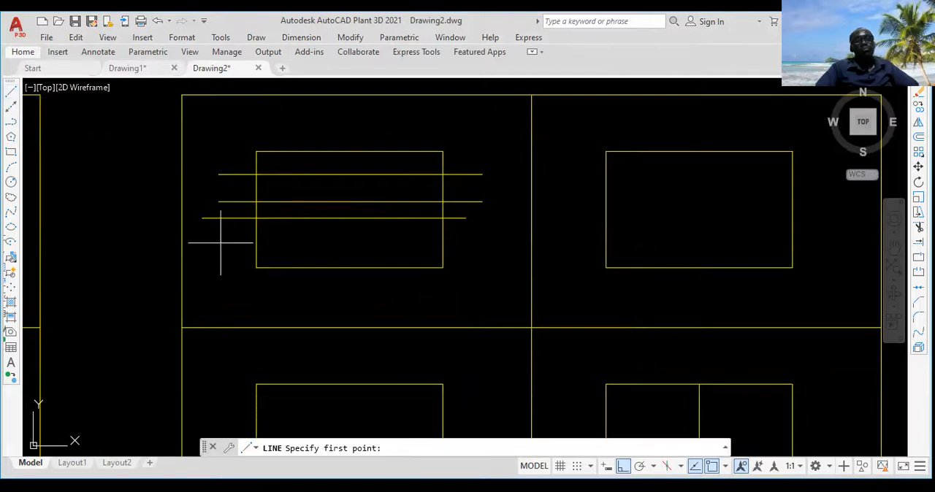
click(220, 243)
click(471, 243)
key(Escape)
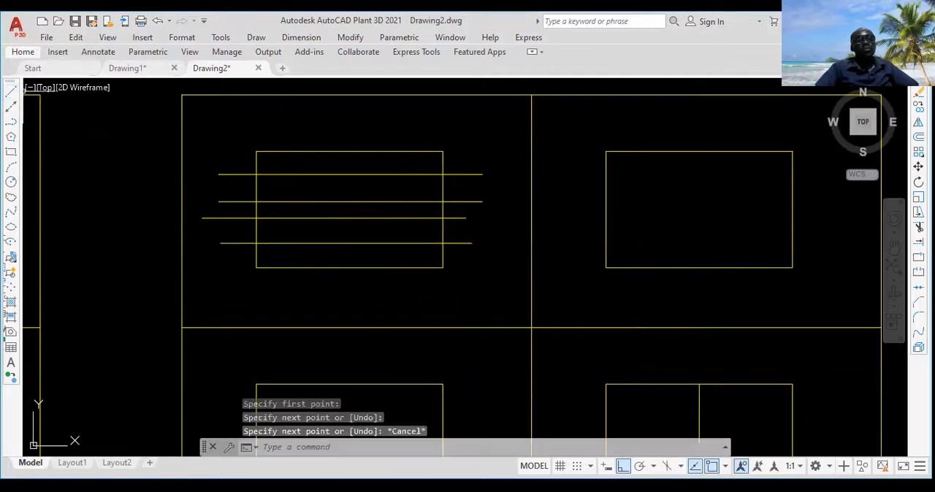
Draw six separate vertical lines across the upper-right inner rectangle, each extending beyond its top and bottom edges
click(11, 93)
middle_drag(633, 140, 513, 133)
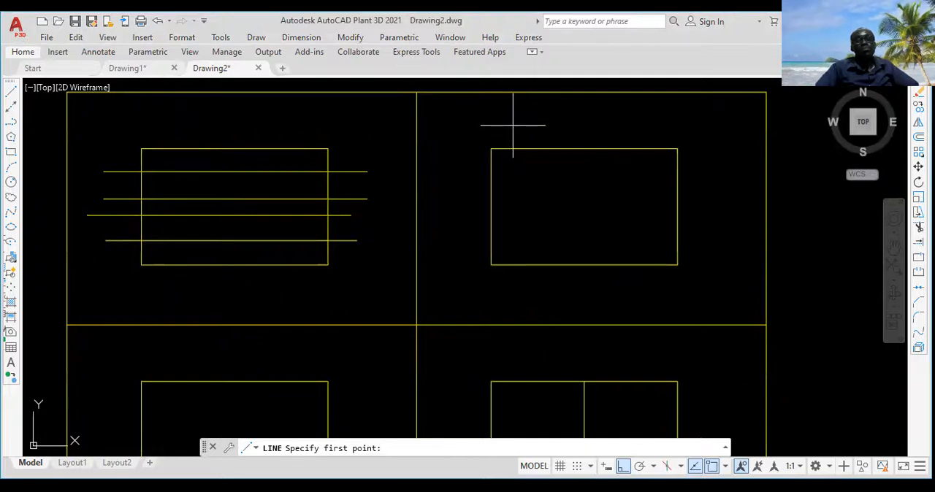
click(512, 126)
click(513, 292)
key(Escape)
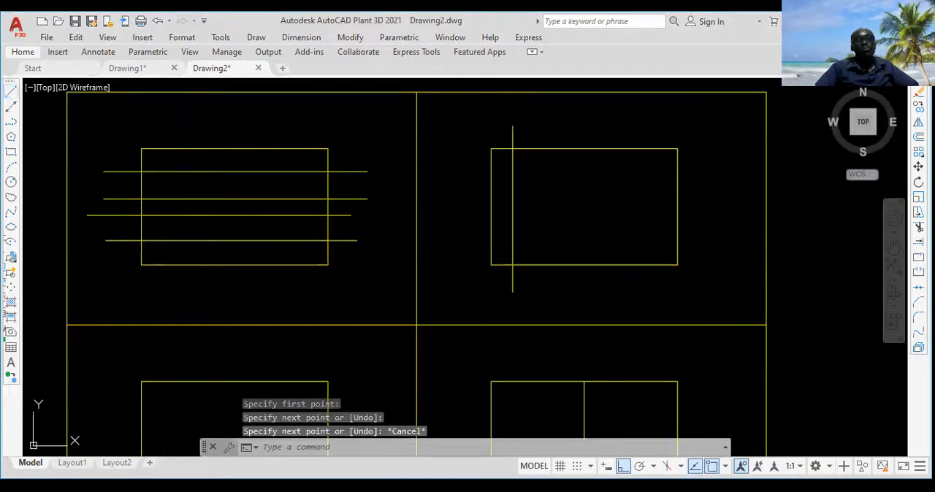
click(11, 91)
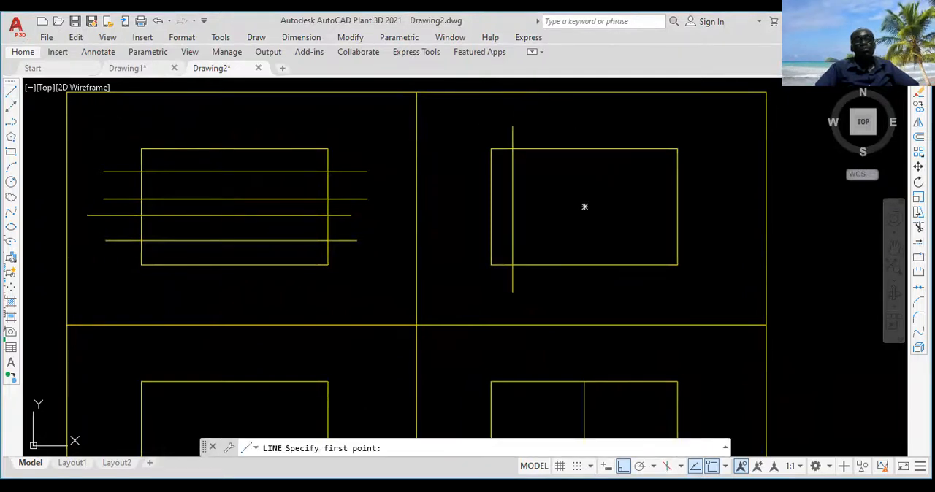
click(541, 129)
click(541, 290)
key(Escape)
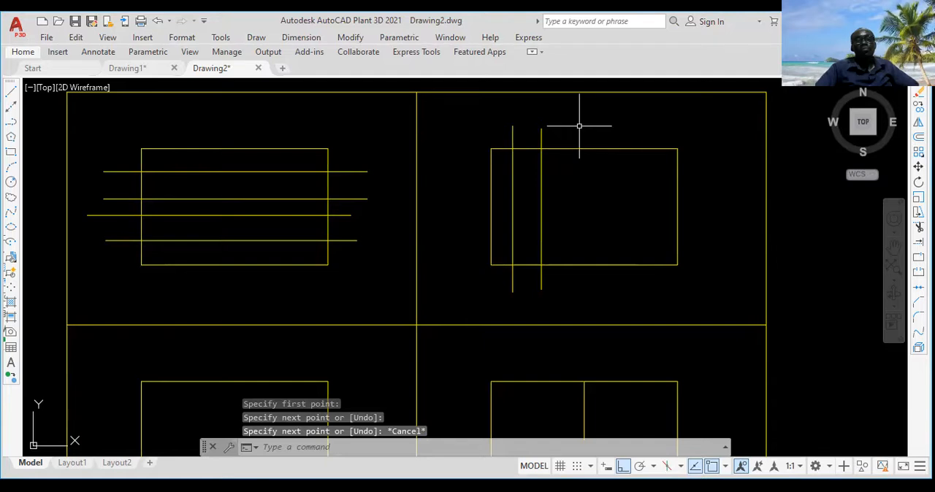
right_click(599, 121)
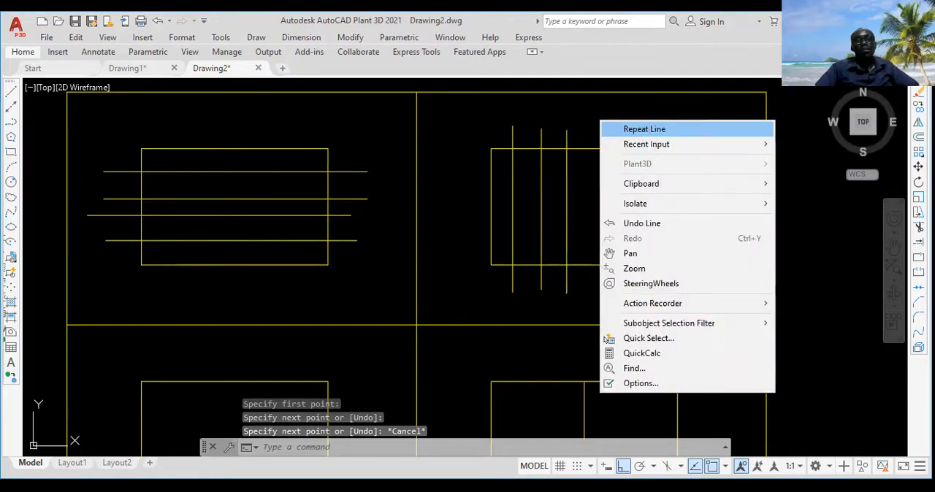
click(614, 130)
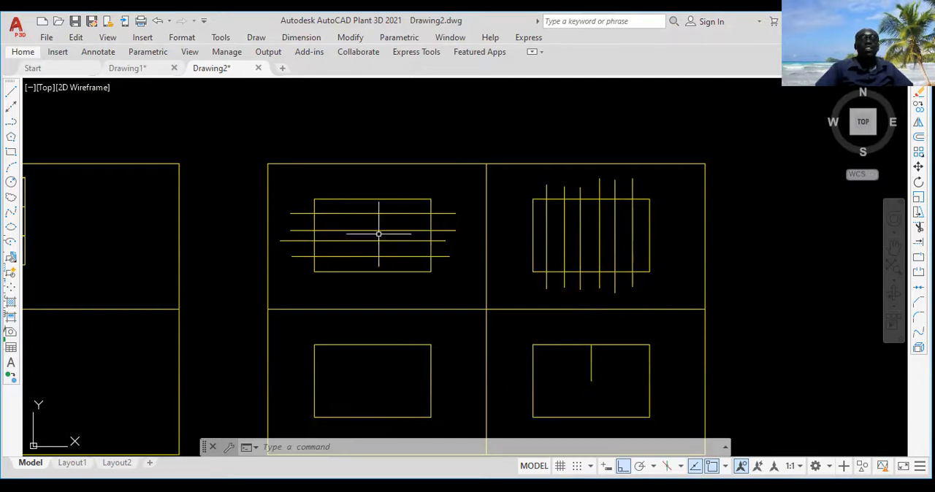
scroll(379, 235, up, 4)
scroll(429, 212, down, 4)
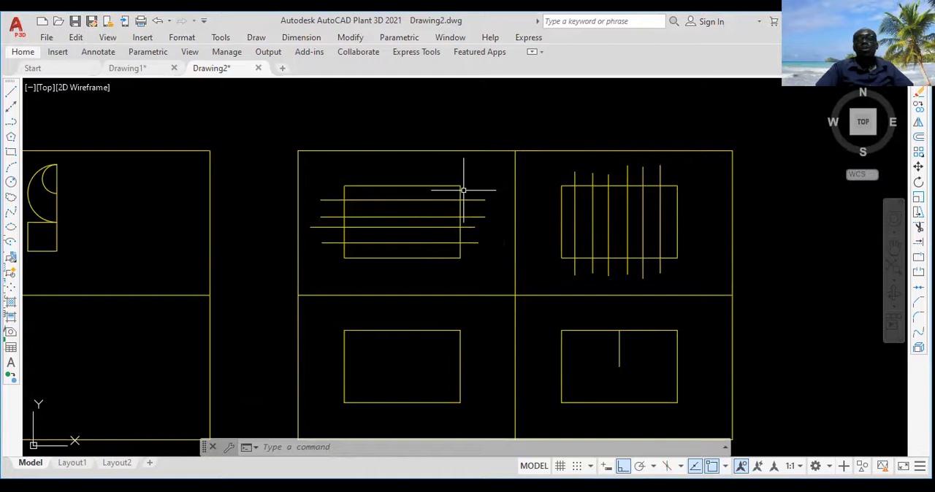
scroll(403, 207, up, 2)
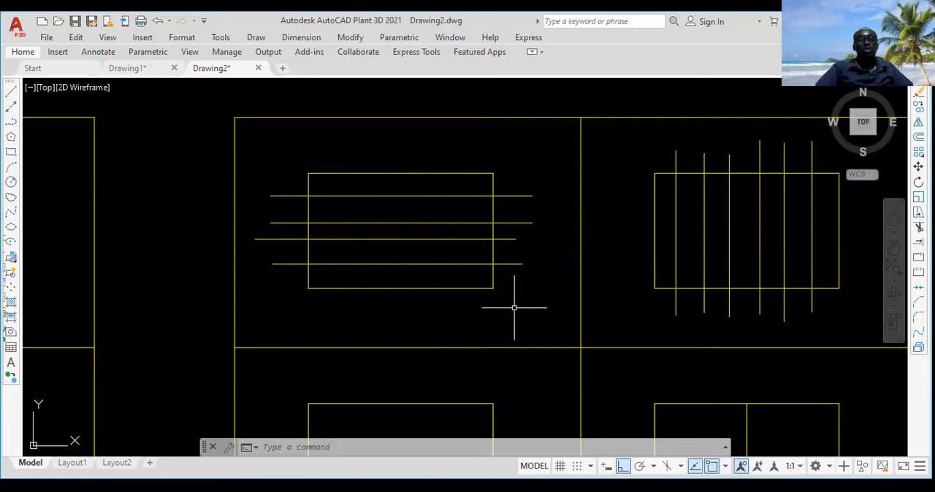
middle_drag(739, 194, 659, 194)
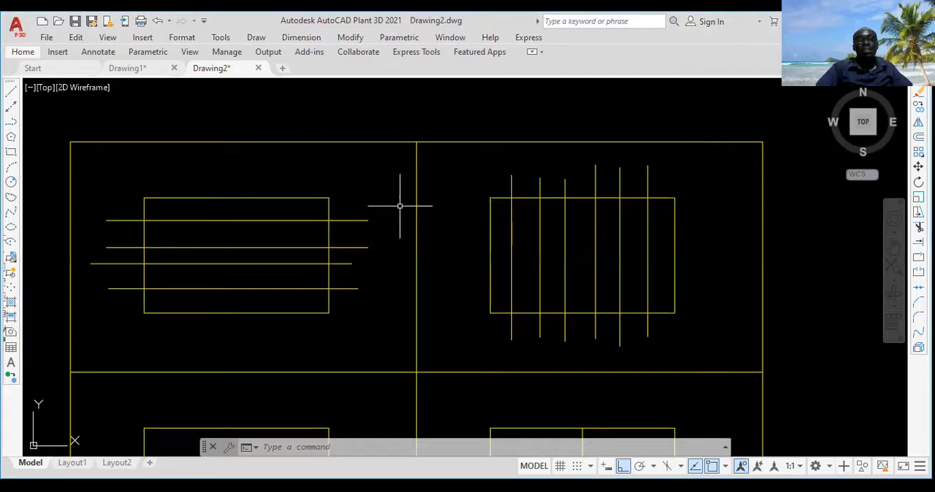
scroll(326, 226, up, 3)
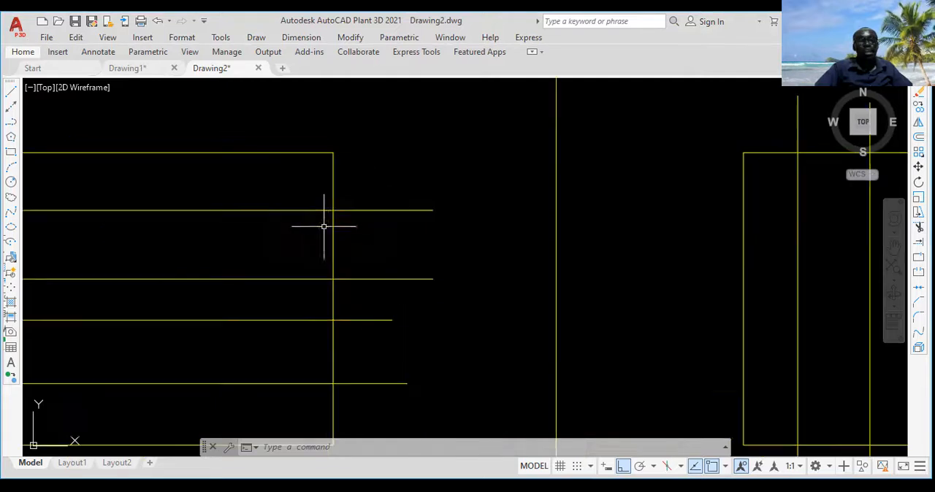
scroll(339, 237, down, 5)
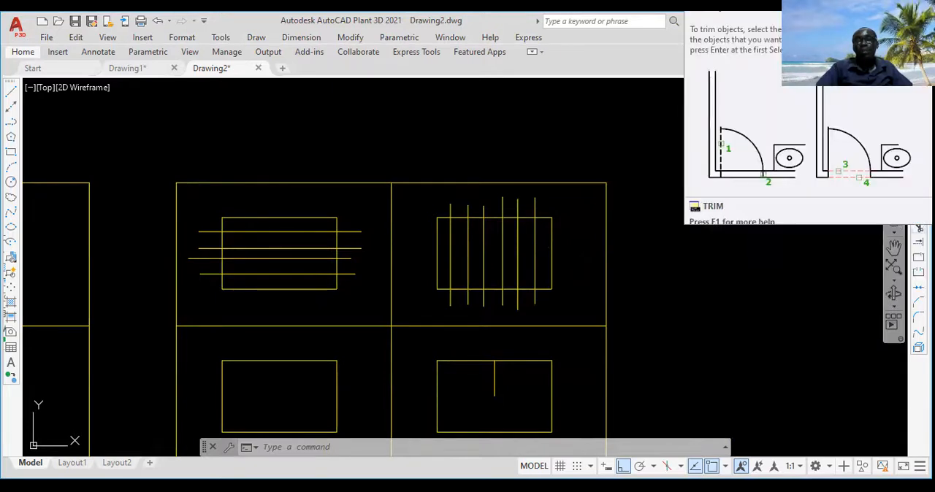
Trim the ends of the four horizontal lines that overhang the right side of the upper-left inner rectangle
click(918, 228)
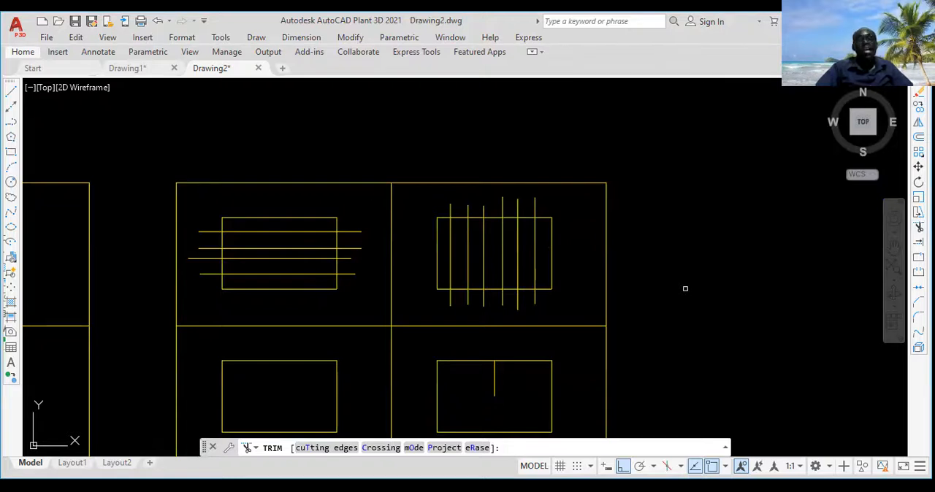
click(384, 309)
middle_drag(371, 309, 455, 292)
scroll(435, 274, up, 2)
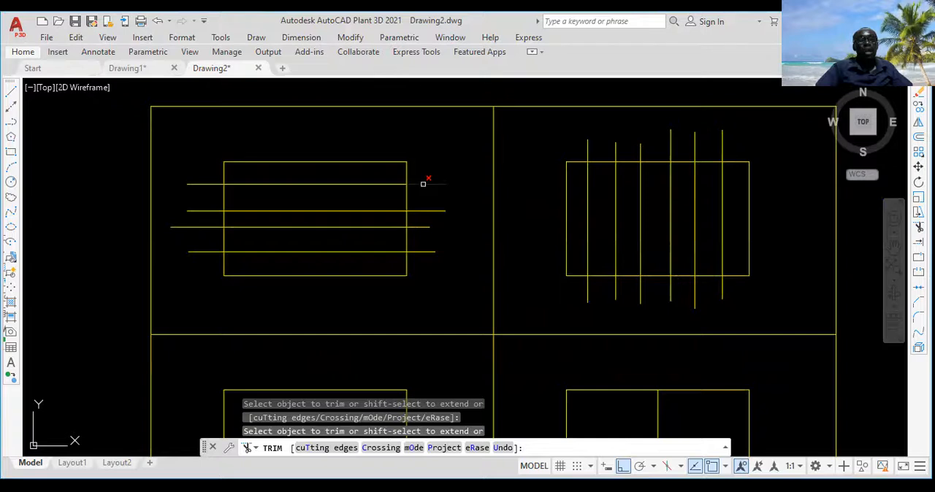
click(423, 184)
click(429, 210)
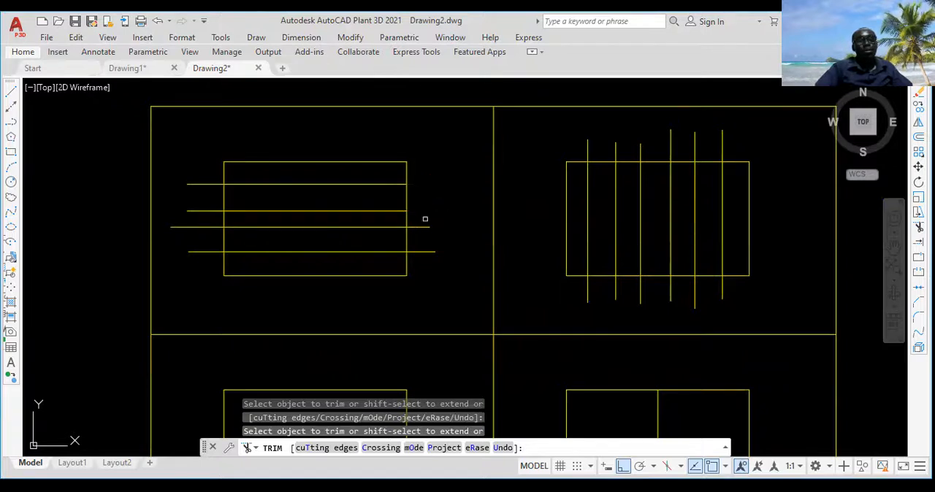
click(425, 227)
click(421, 252)
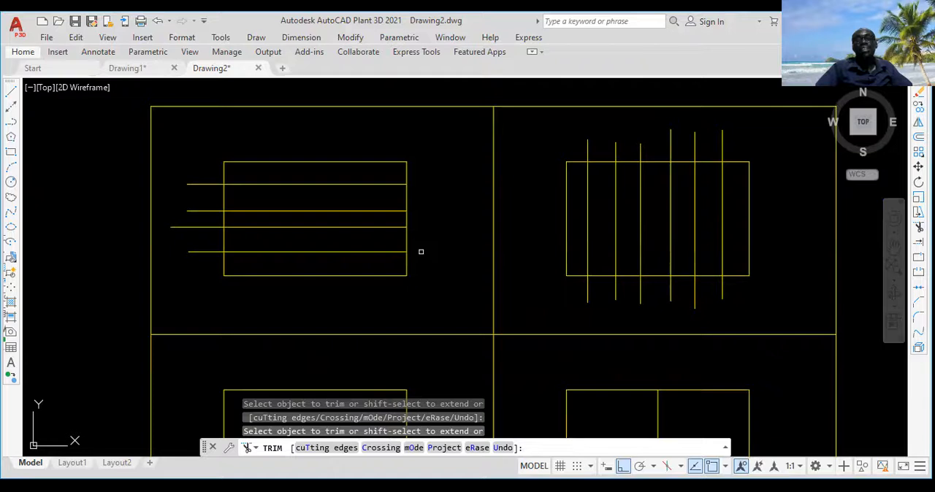
Trim the ends of the four horizontal lines that overhang the left side of the upper-left inner rectangle
middle_drag(423, 252, 459, 240)
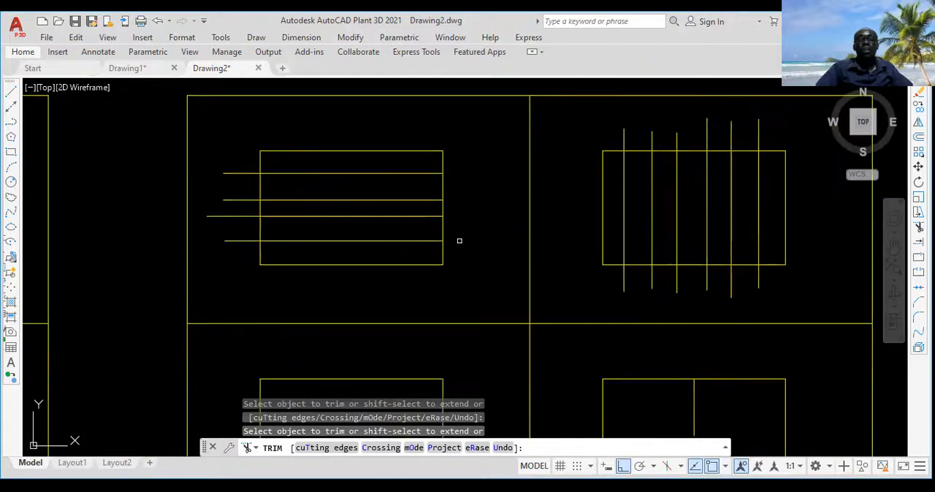
click(247, 172)
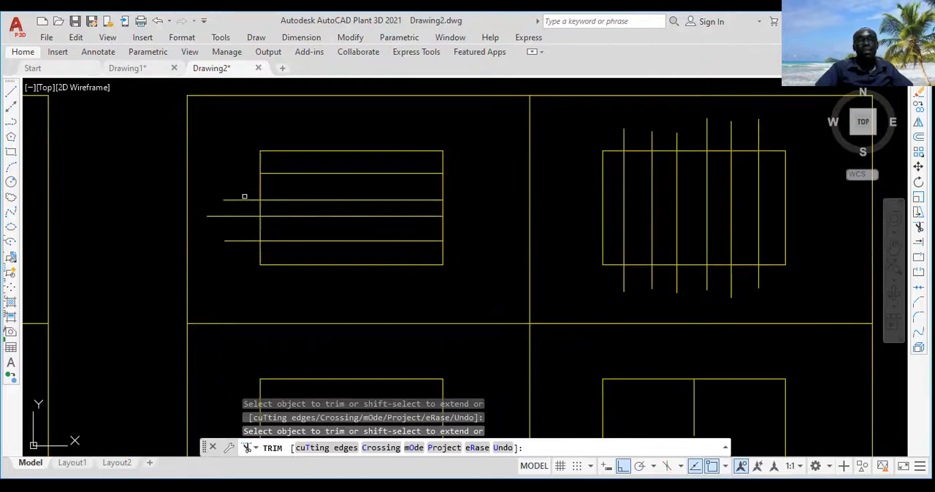
scroll(245, 185, up, 2)
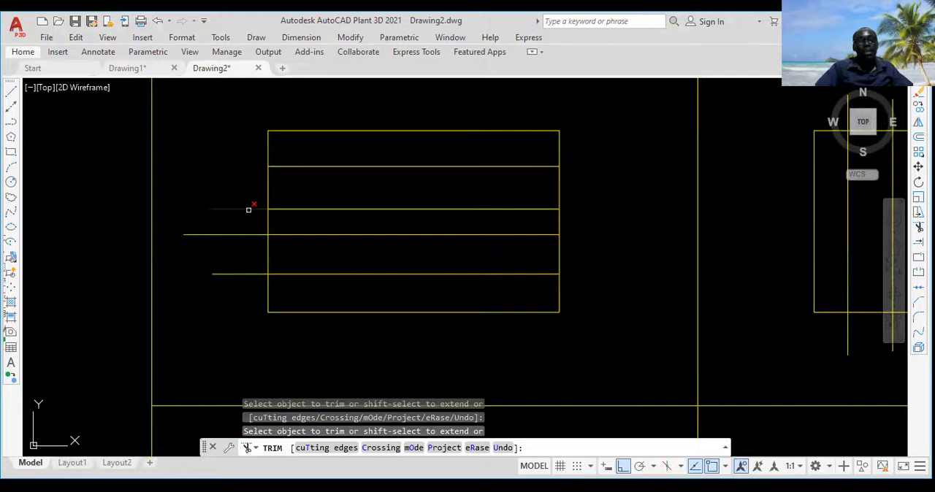
click(248, 209)
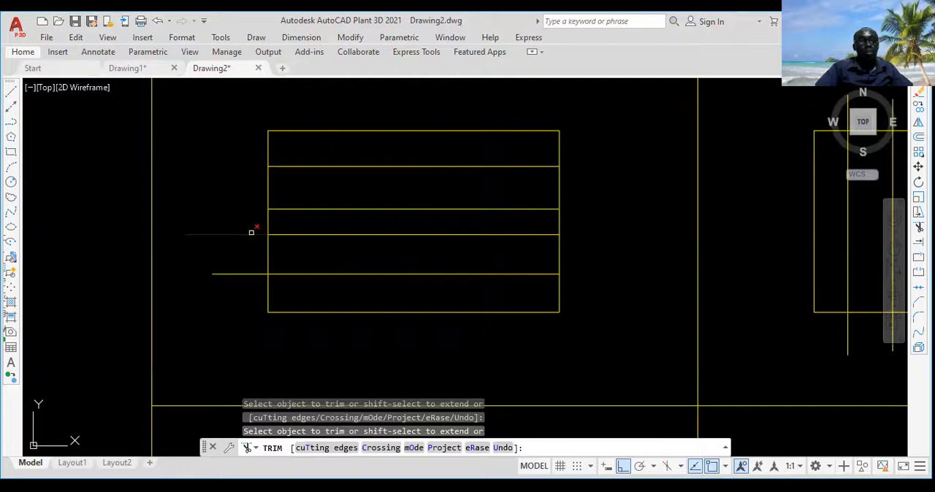
click(252, 233)
click(249, 274)
Try a fence trim on the vertical lines' ends above the upper-right inner rectangle, undo it and leave the Trim command
scroll(249, 274, down, 4)
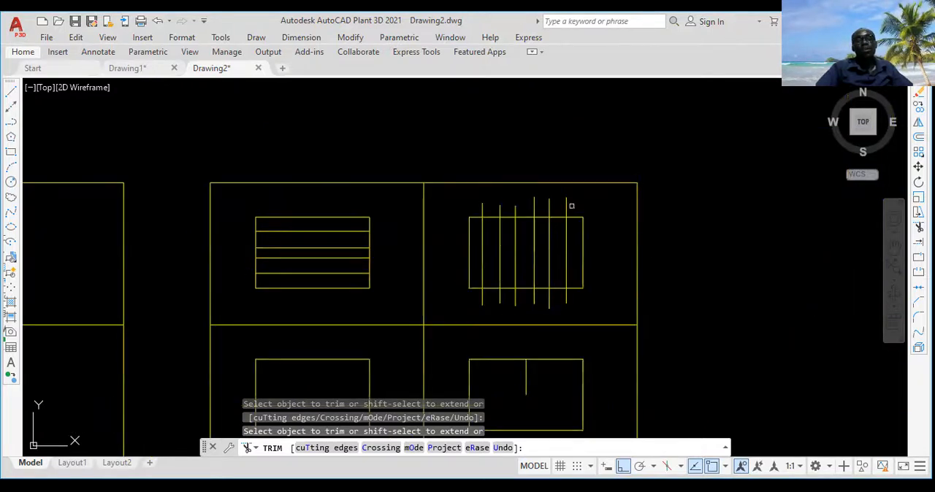
scroll(588, 203, up, 6)
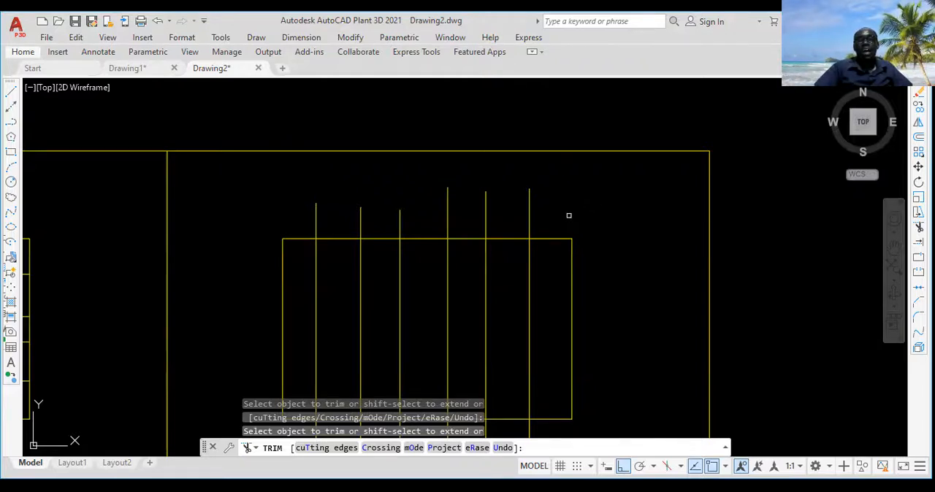
click(566, 218)
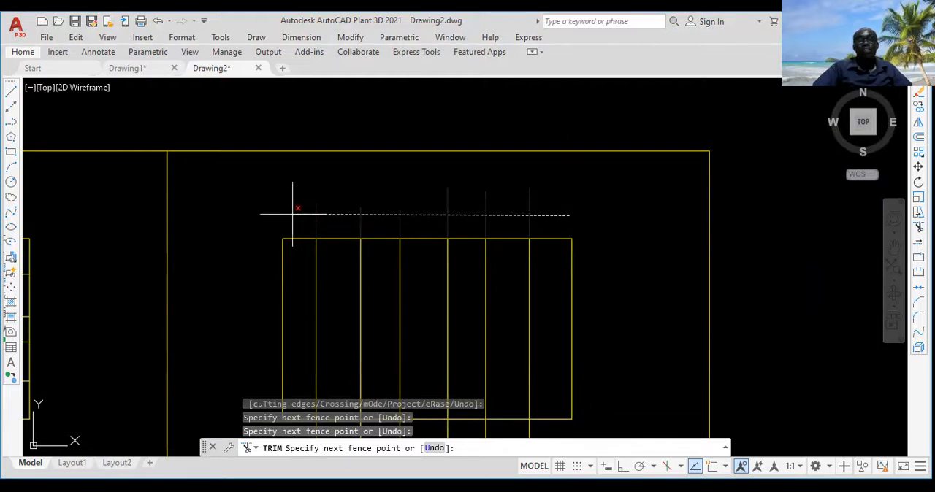
key(Return)
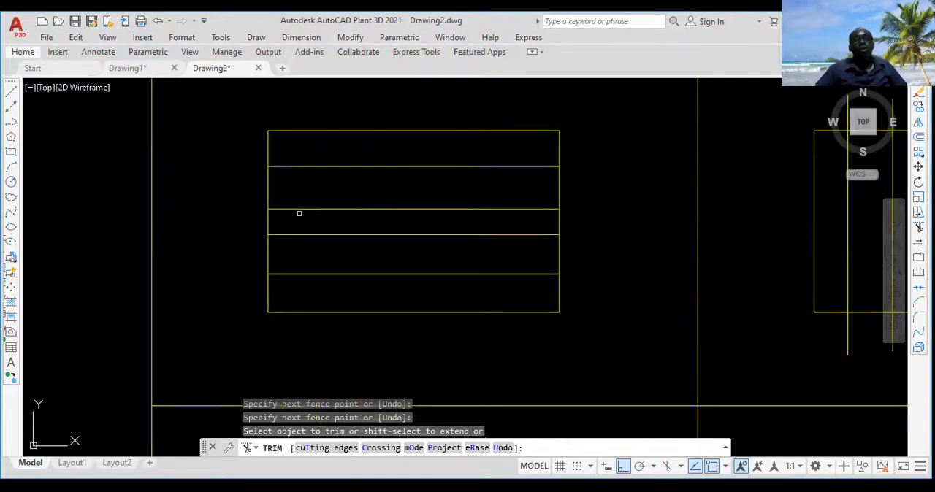
key(ctrl+z)
scroll(299, 213, down, 4)
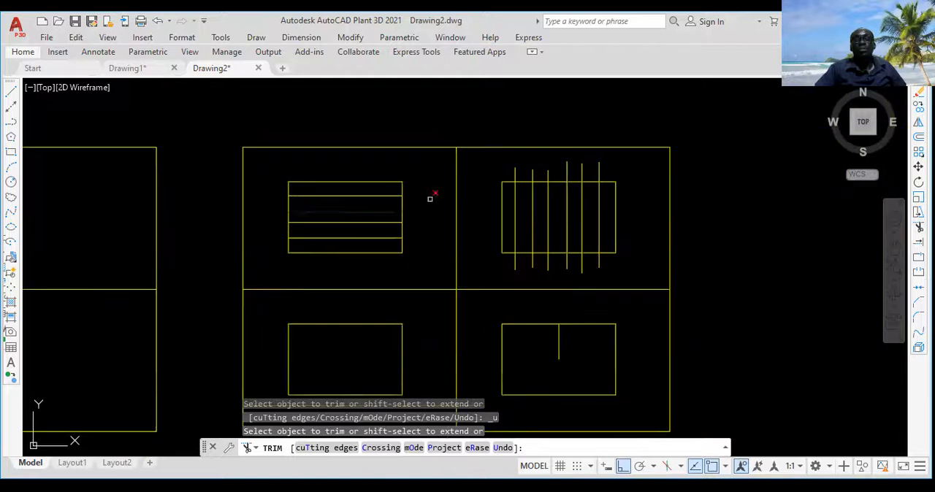
scroll(617, 171, up, 2)
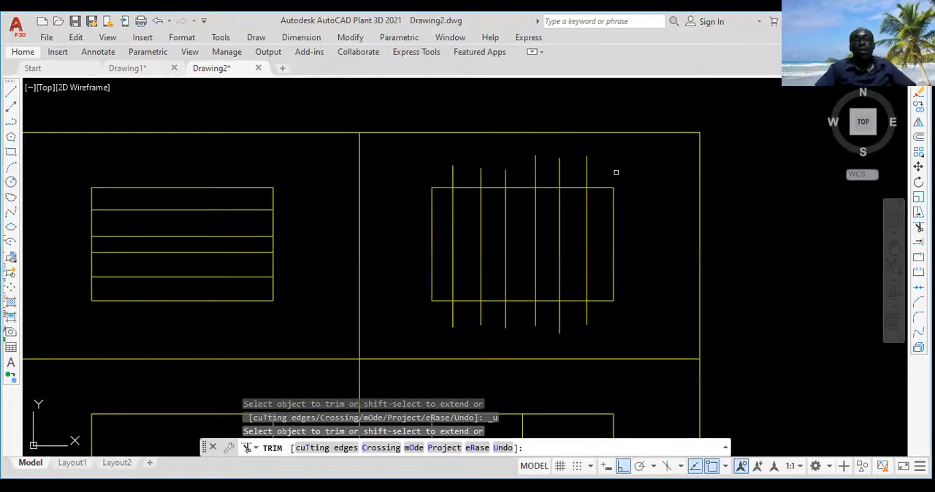
key(Escape)
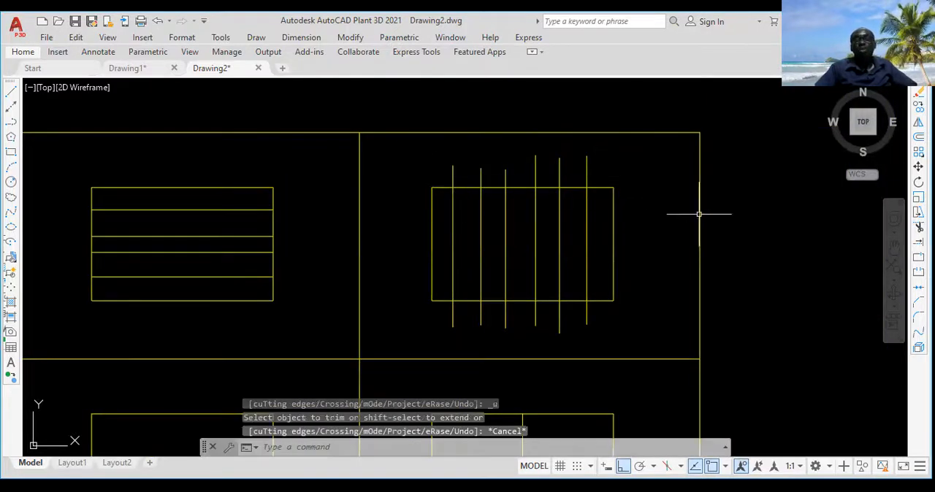
Trim all six vertical line ends above the upper-right inner rectangle at once with a fence line crossing them
click(918, 228)
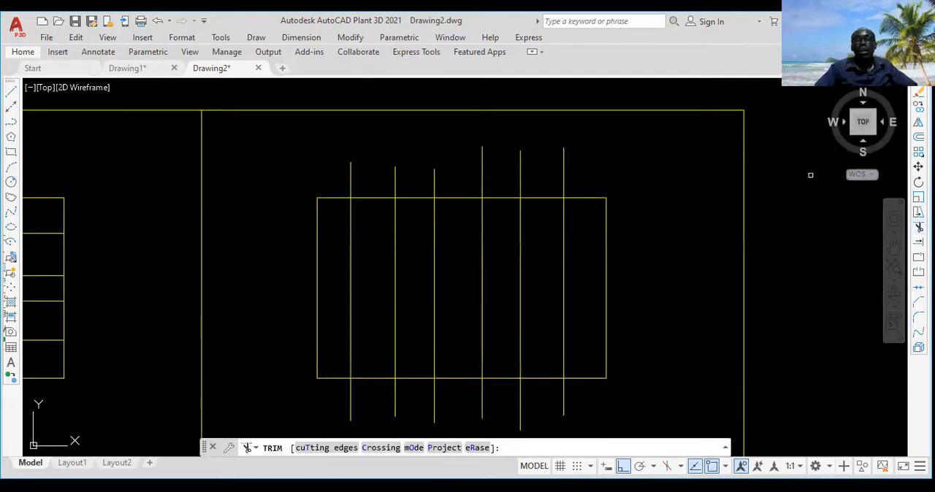
click(598, 174)
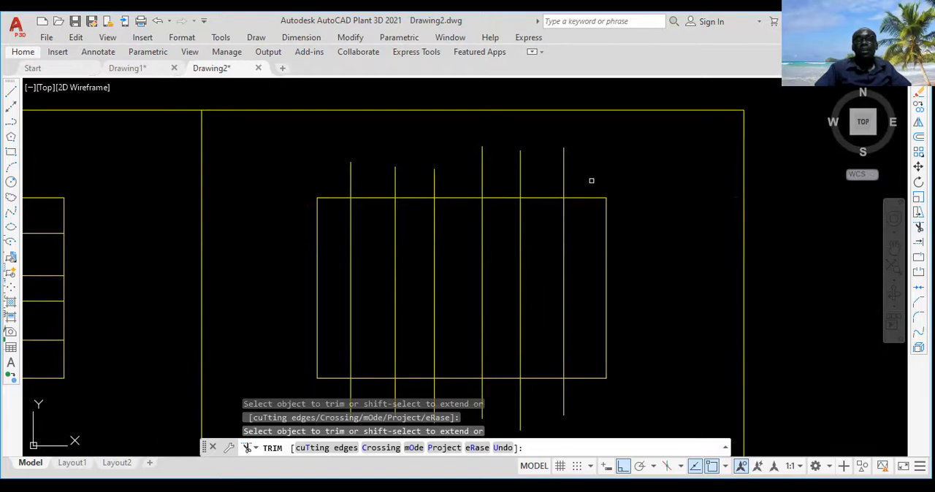
click(590, 181)
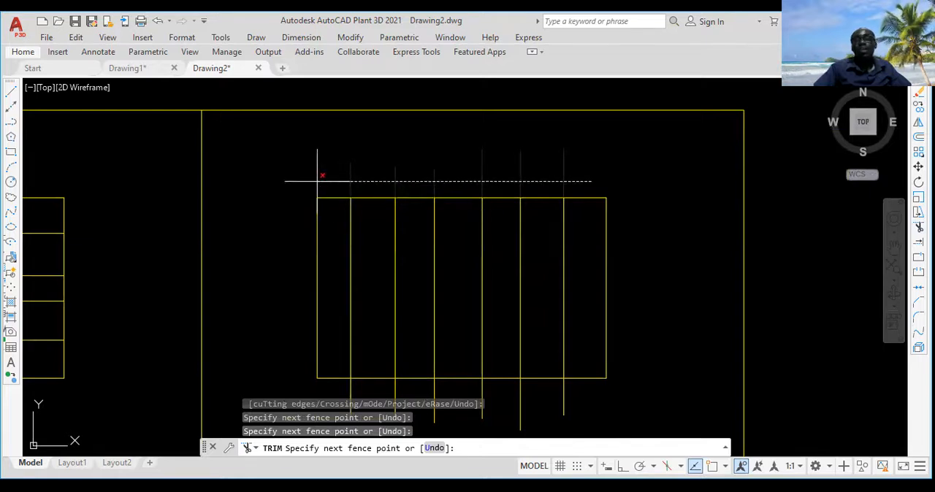
key(Return)
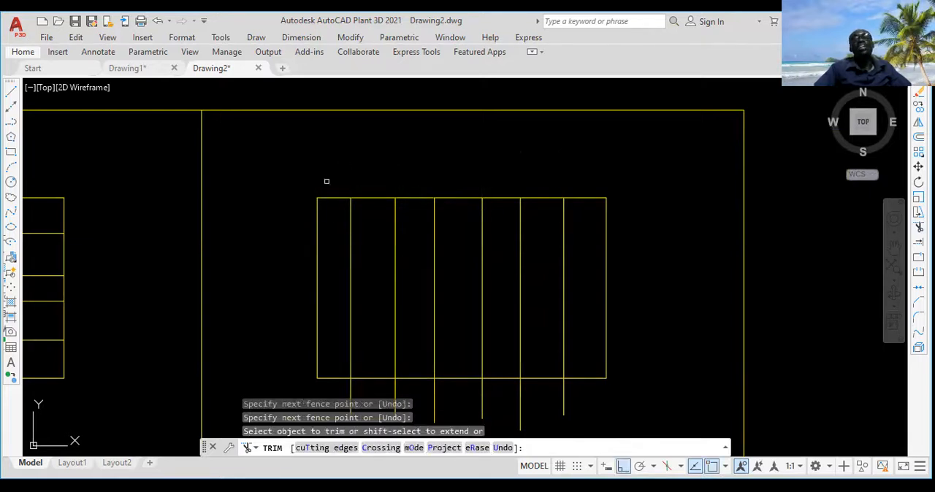
Trim all six vertical line ends below the upper-right inner rectangle with a fence line, and finish the Trim command
scroll(340, 176, down, 2)
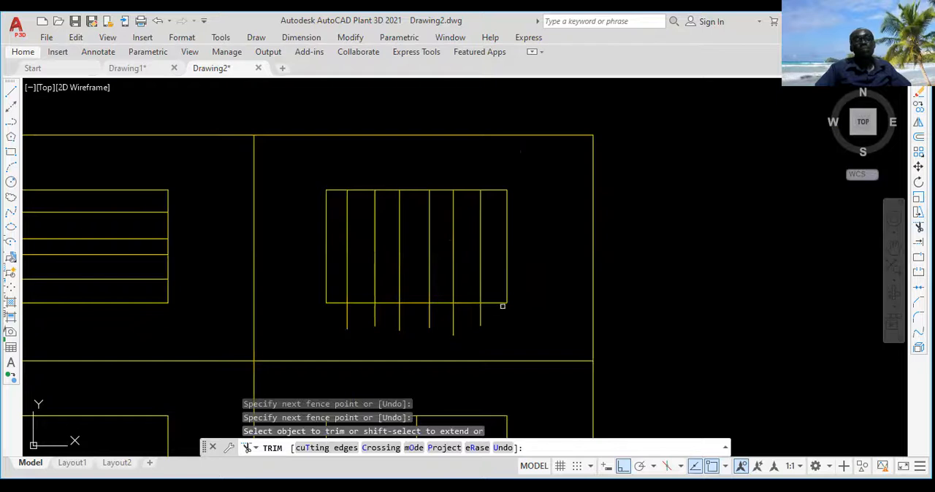
scroll(517, 255, up, 4)
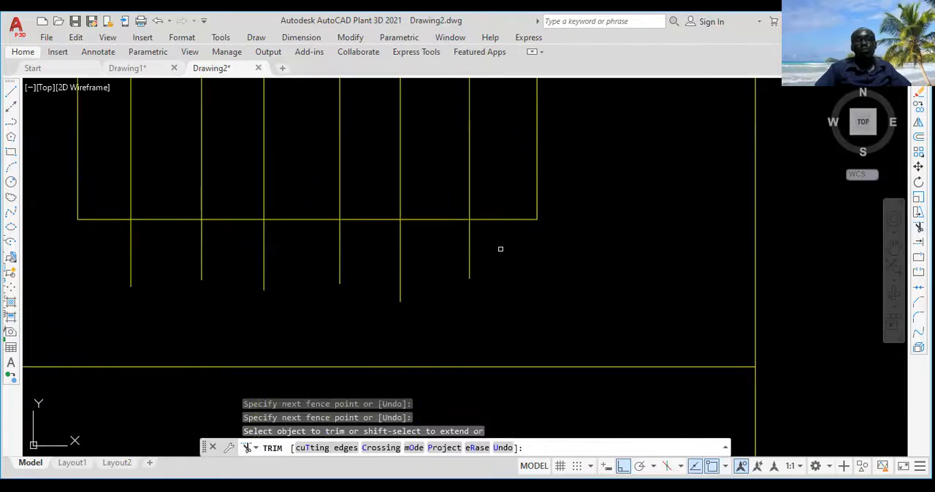
click(503, 247)
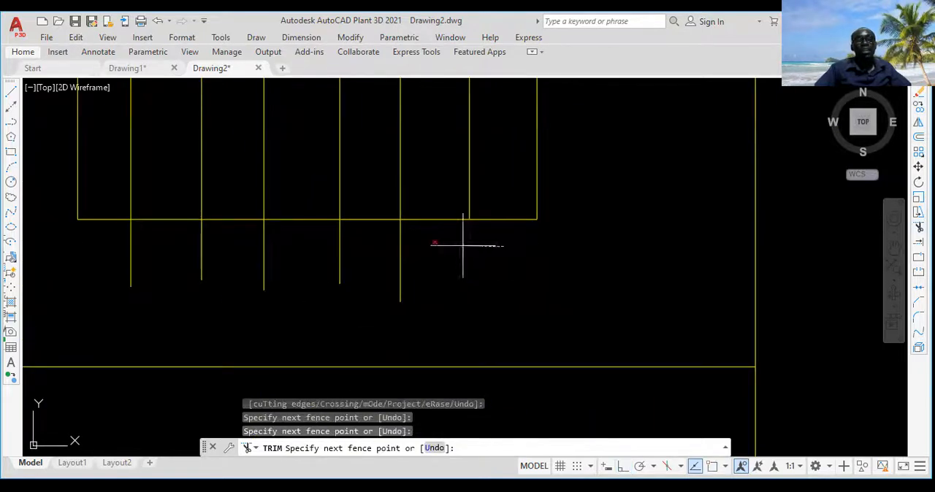
click(106, 266)
key(Return)
scroll(126, 265, down, 5)
middle_drag(126, 266, 308, 225)
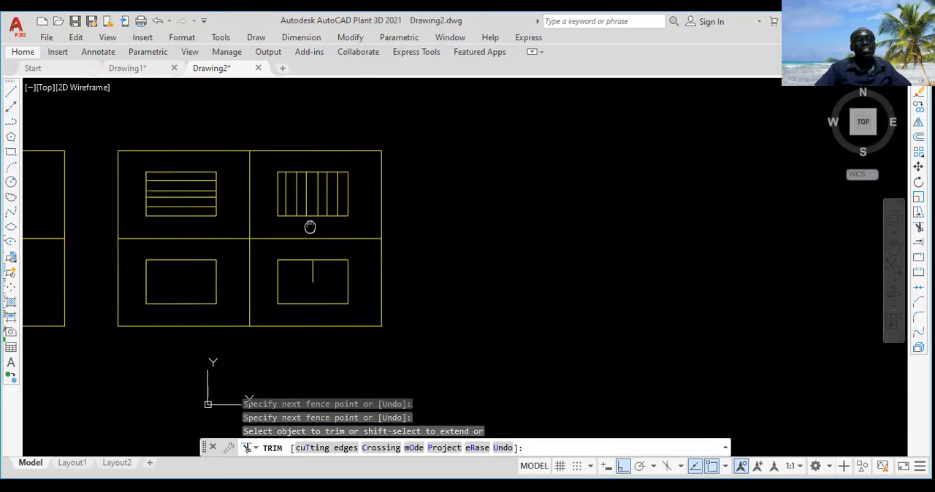
scroll(267, 231, up, 2)
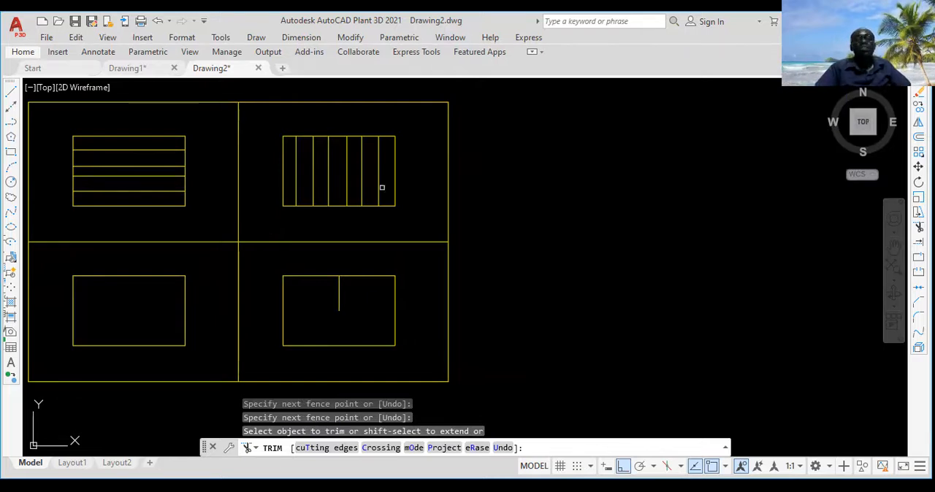
key(Return)
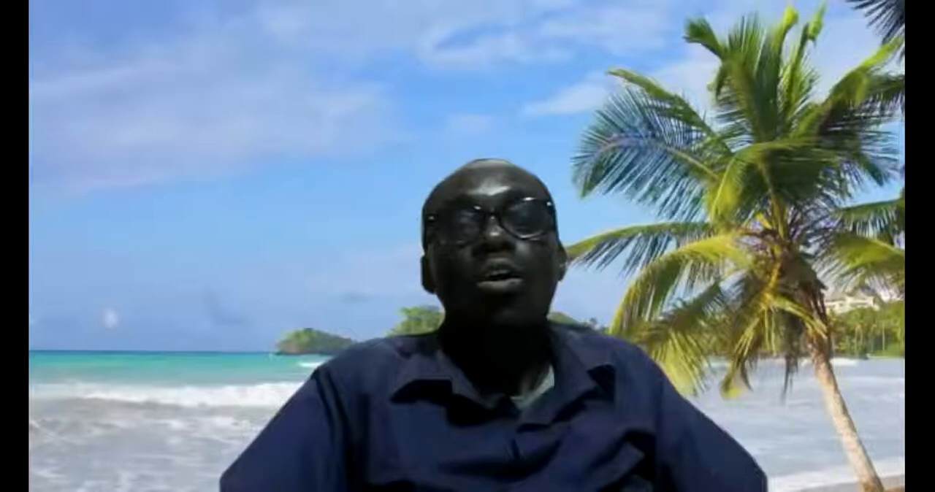